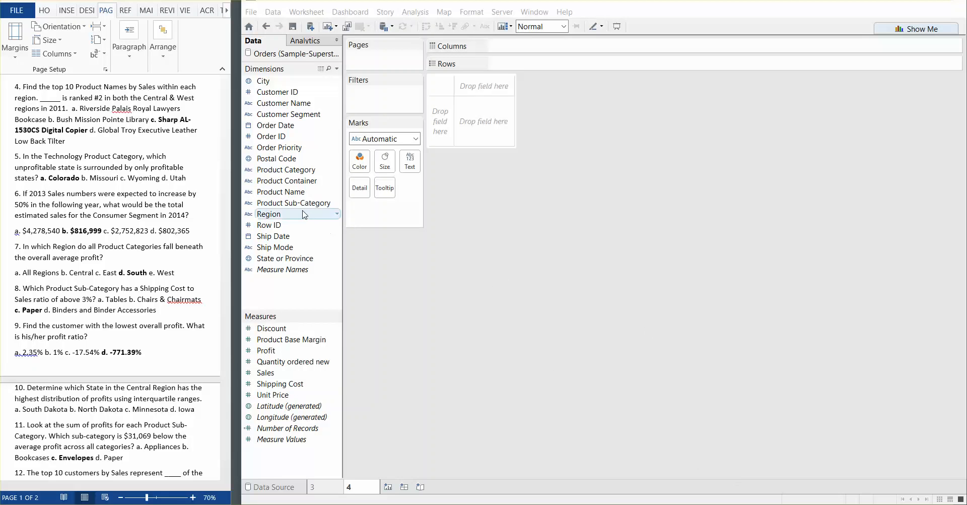
Filter the worksheet by Region, keeping only Central and West
{"action": "left_click_drag", "start_coordinate": [305, 216], "coordinate": [383, 93]}
{"action": "left_click", "coordinate": [510, 157]}
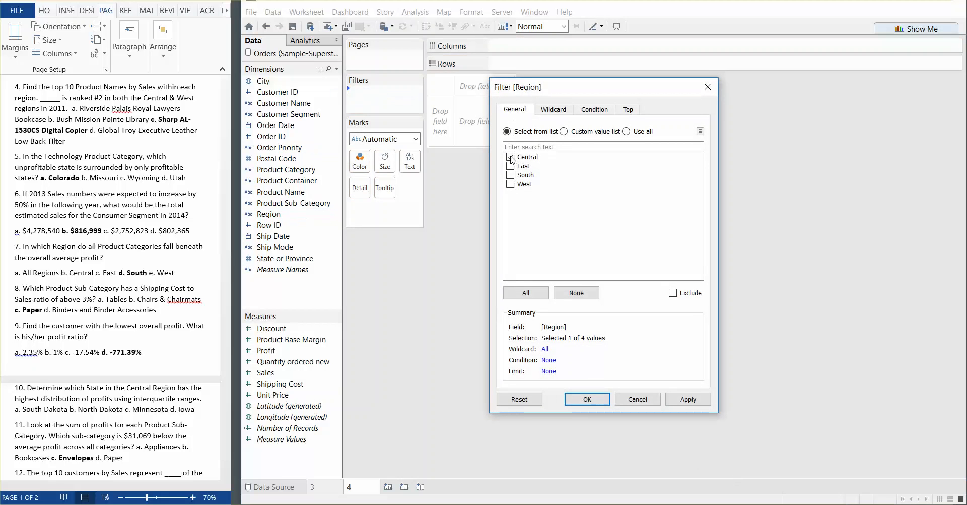
{"action": "left_click", "coordinate": [510, 183]}
{"action": "left_click", "coordinate": [701, 395]}
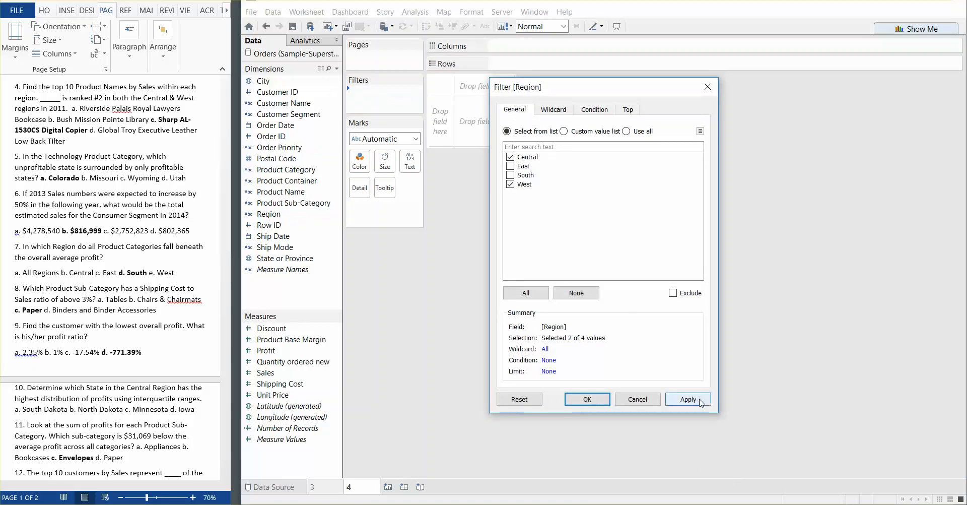
{"action": "left_click", "coordinate": [587, 399]}
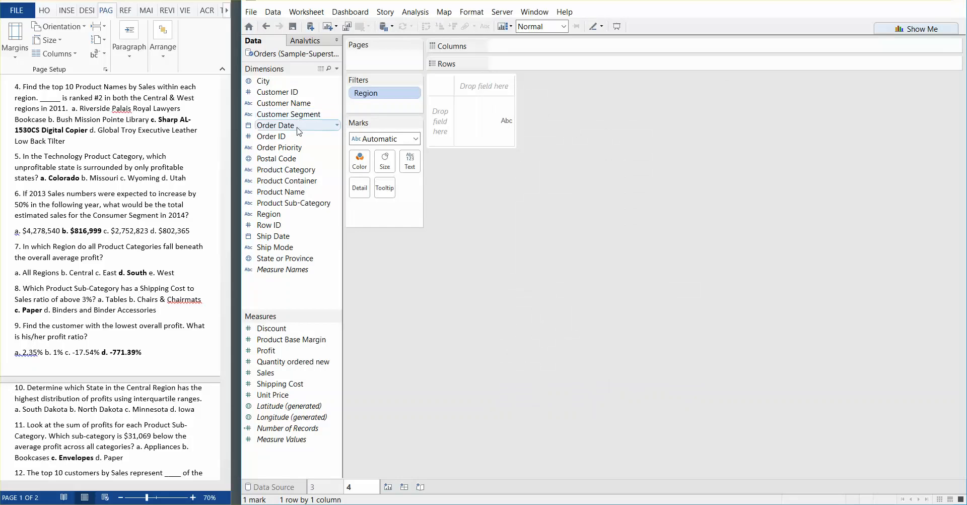
Filter the worksheet by the year of Order Date, keeping only 2011
{"action": "left_click_drag", "start_coordinate": [277, 126], "coordinate": [385, 103]}
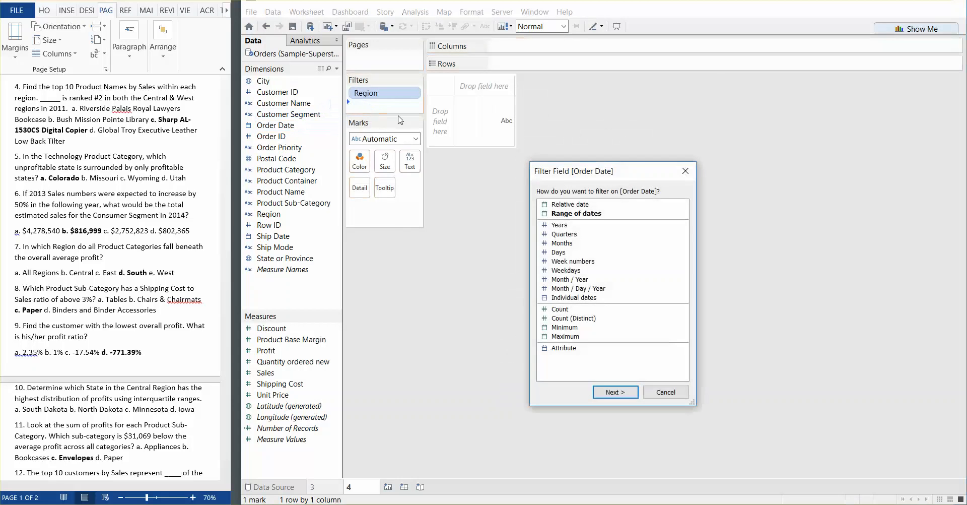
{"action": "double_click", "coordinate": [558, 225]}
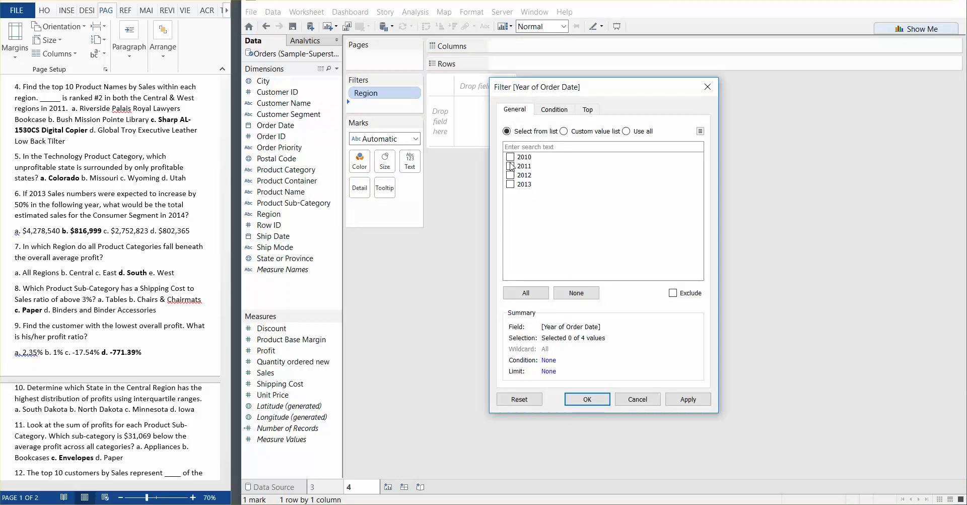
{"action": "left_click", "coordinate": [509, 165]}
{"action": "left_click", "coordinate": [681, 396]}
{"action": "left_click", "coordinate": [587, 399]}
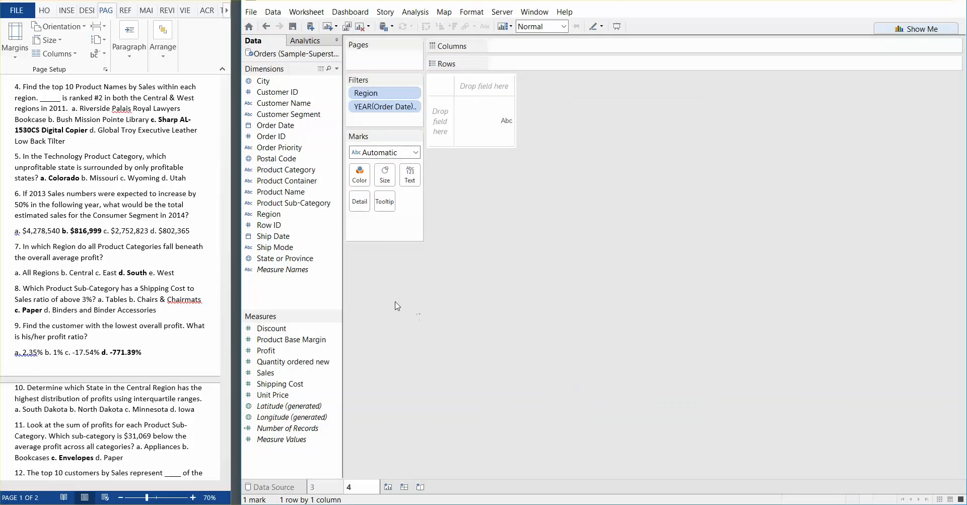
Build a Sales table with Region as columns and all Product Name members as rows
{"action": "left_click_drag", "start_coordinate": [301, 213], "coordinate": [573, 46]}
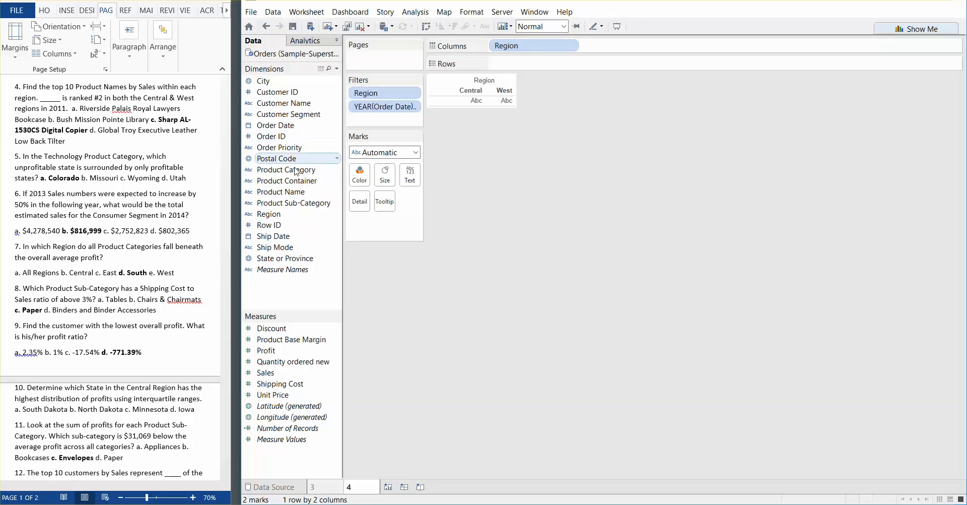
{"action": "left_click_drag", "start_coordinate": [300, 192], "coordinate": [527, 63]}
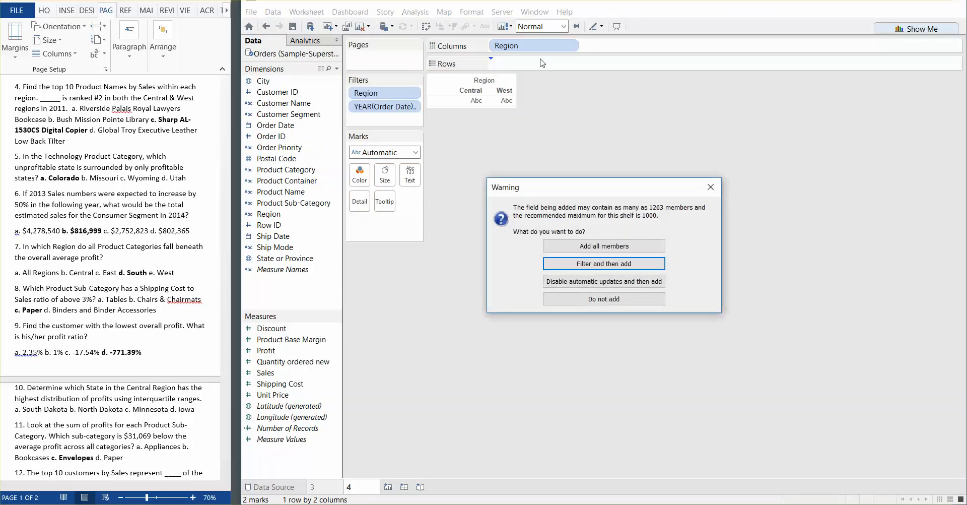
{"action": "left_click", "coordinate": [598, 247]}
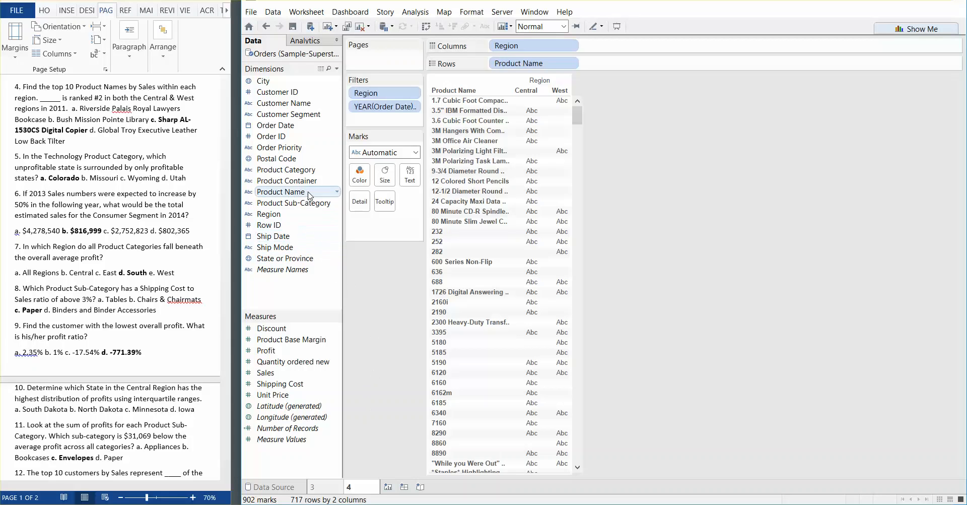
{"action": "left_click", "coordinate": [281, 376]}
{"action": "double_click", "coordinate": [281, 376]}
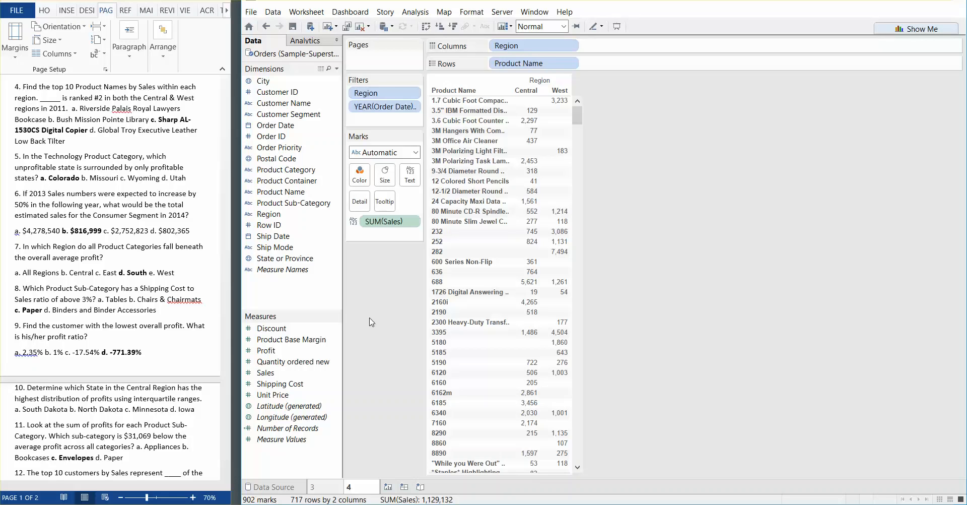
Filter Product Name to the top 10 by sum of Sales
{"action": "left_click_drag", "start_coordinate": [280, 191], "coordinate": [411, 123]}
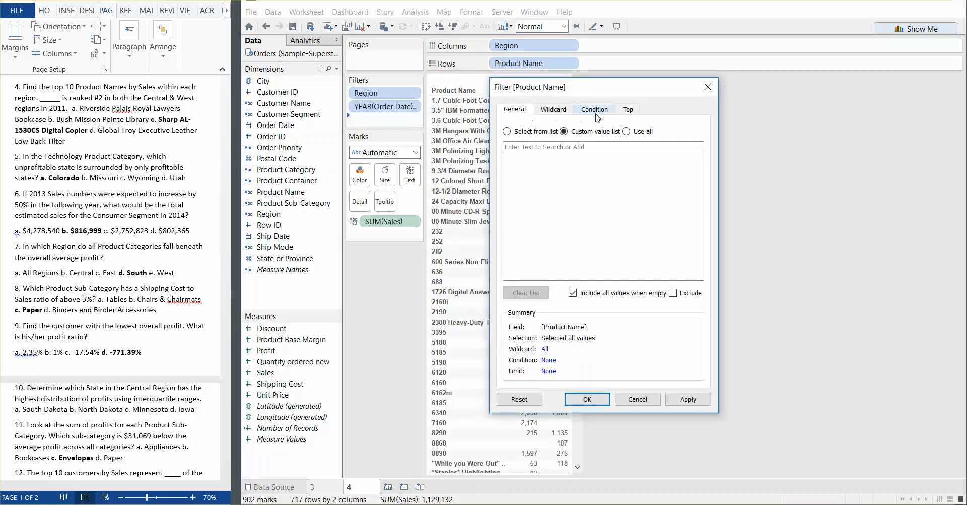
{"action": "left_click", "coordinate": [628, 112]}
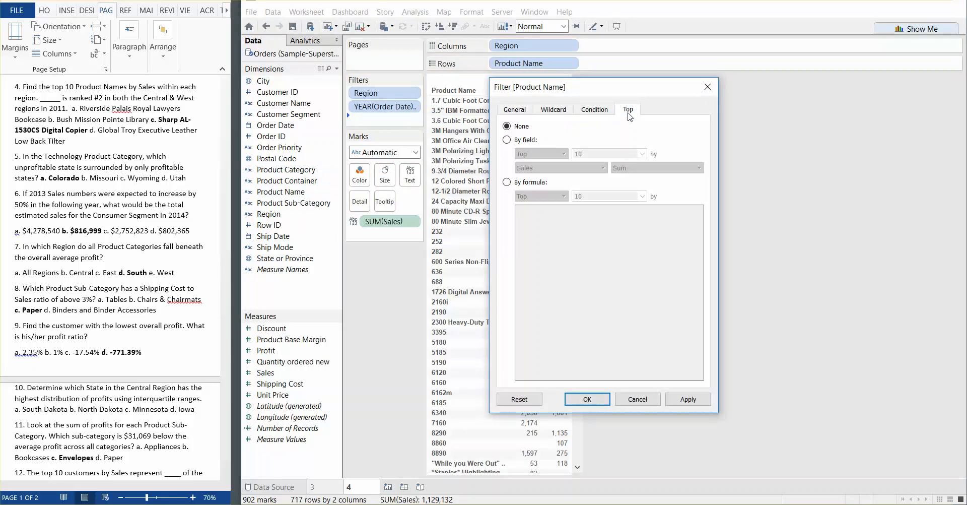
{"action": "left_click", "coordinate": [506, 140]}
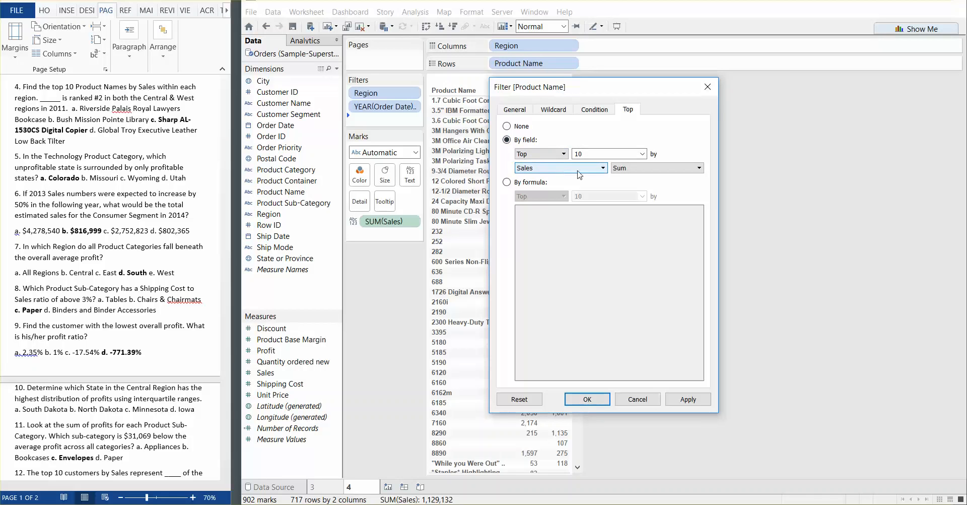
{"action": "left_click", "coordinate": [696, 400]}
{"action": "left_click", "coordinate": [589, 401]}
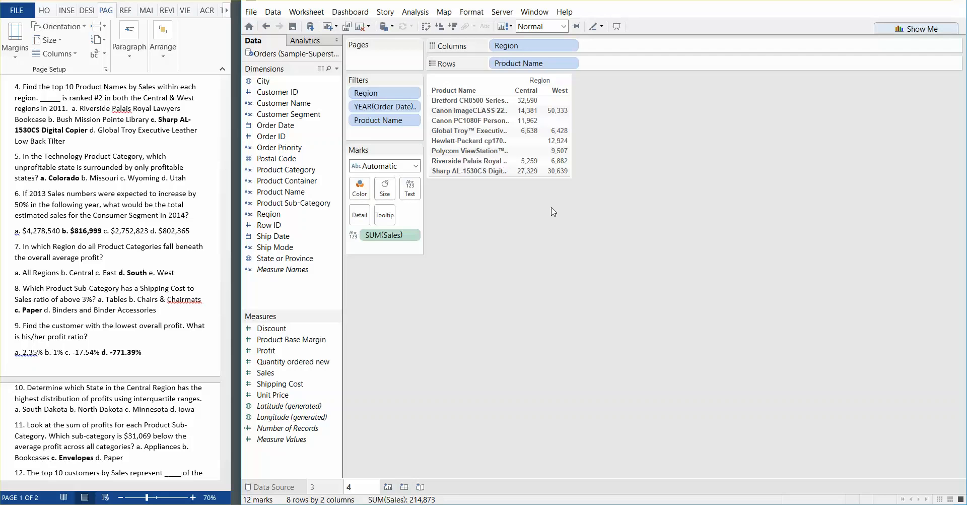
Apply a Rank quick table calculation to the Sales values in the table
{"action": "left_click", "coordinate": [413, 239]}
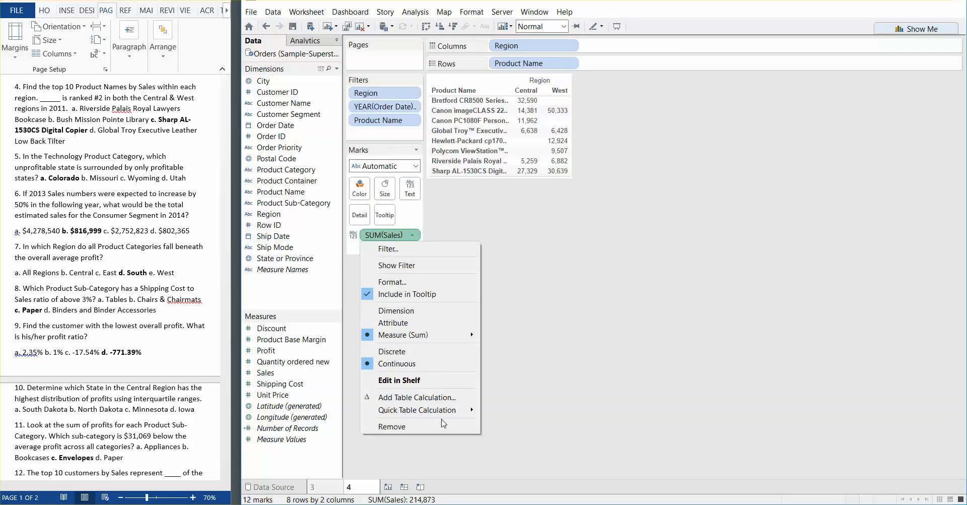
{"action": "mouse_move", "coordinate": [441, 419]}
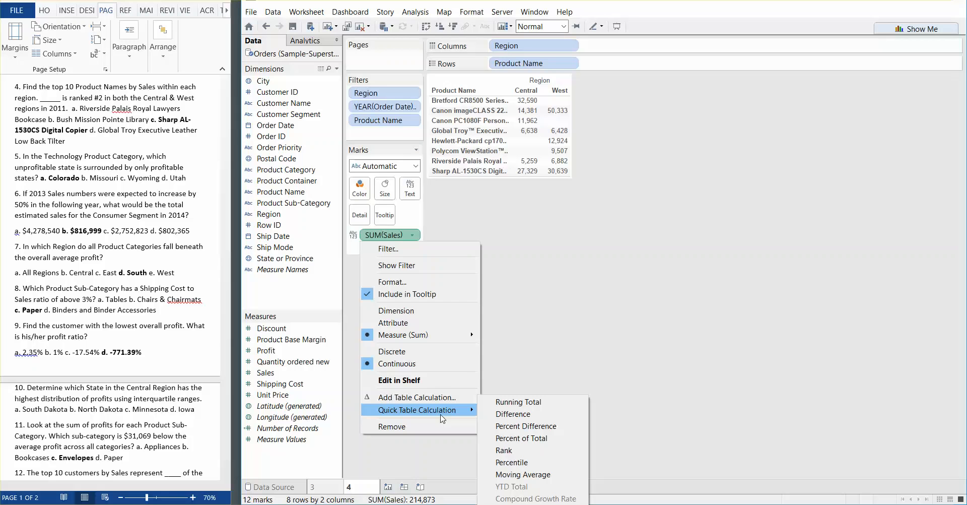
{"action": "left_click", "coordinate": [522, 455]}
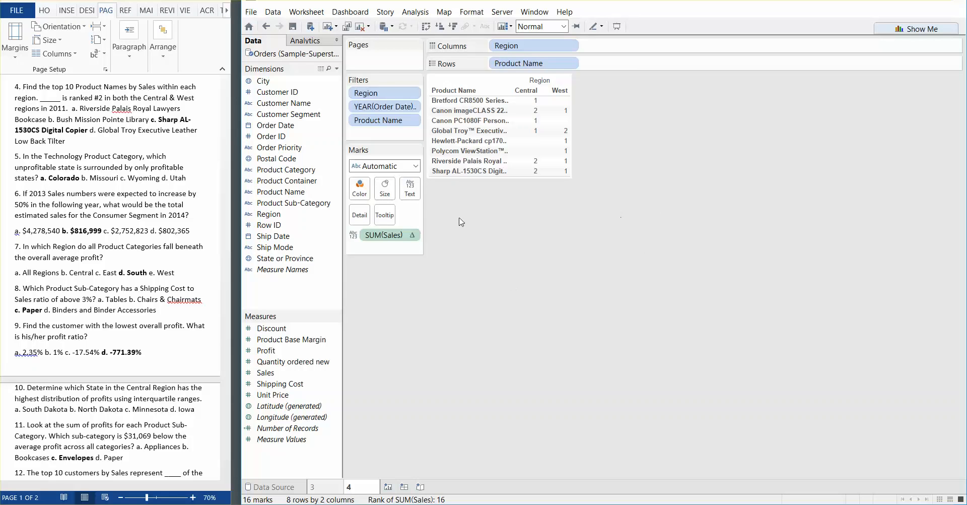
Compute the Sales rank using Table (Down) and check the product ranks in the Central and West columns
{"action": "left_click", "coordinate": [416, 236]}
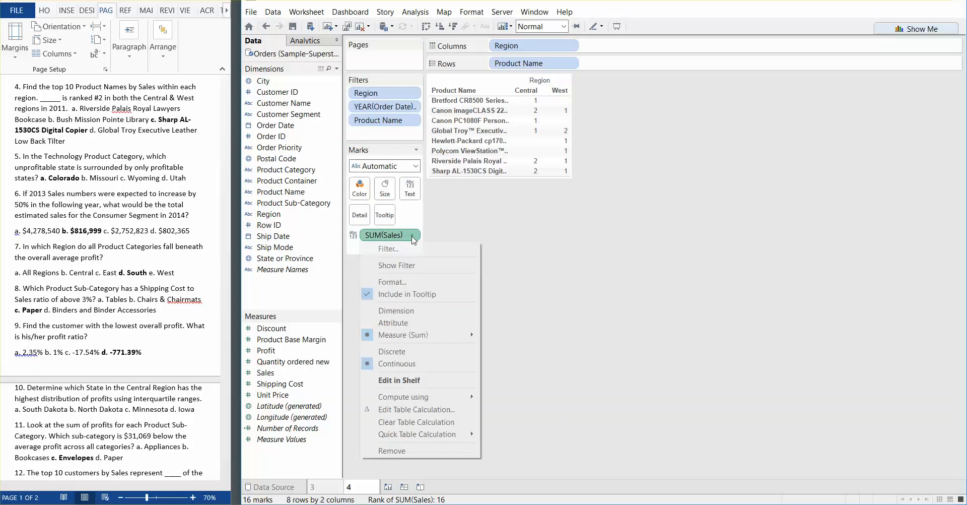
{"action": "mouse_move", "coordinate": [434, 398]}
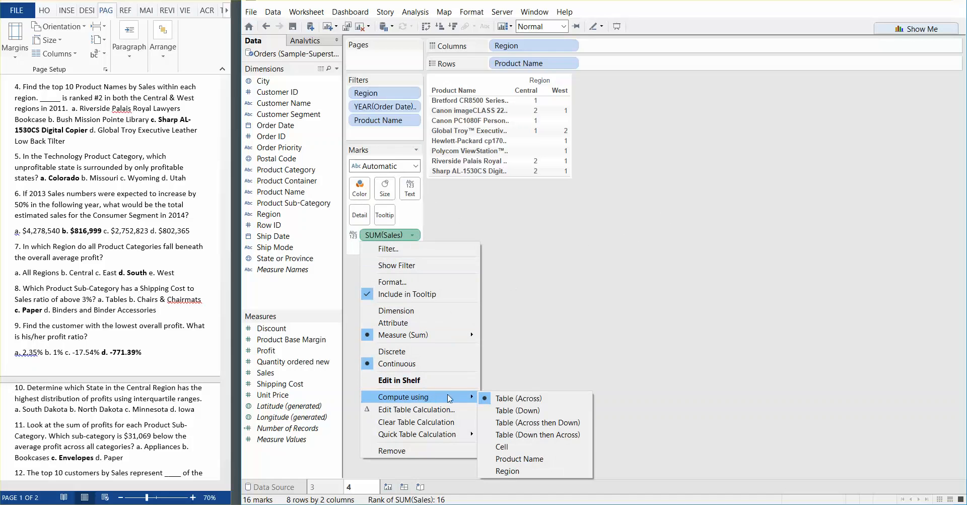
{"action": "left_click", "coordinate": [537, 412]}
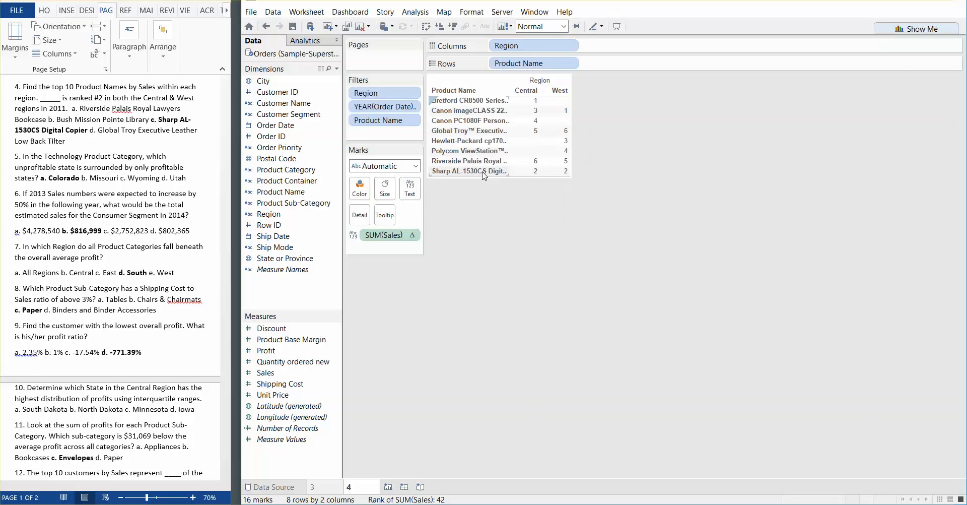
{"action": "mouse_move", "coordinate": [520, 179]}
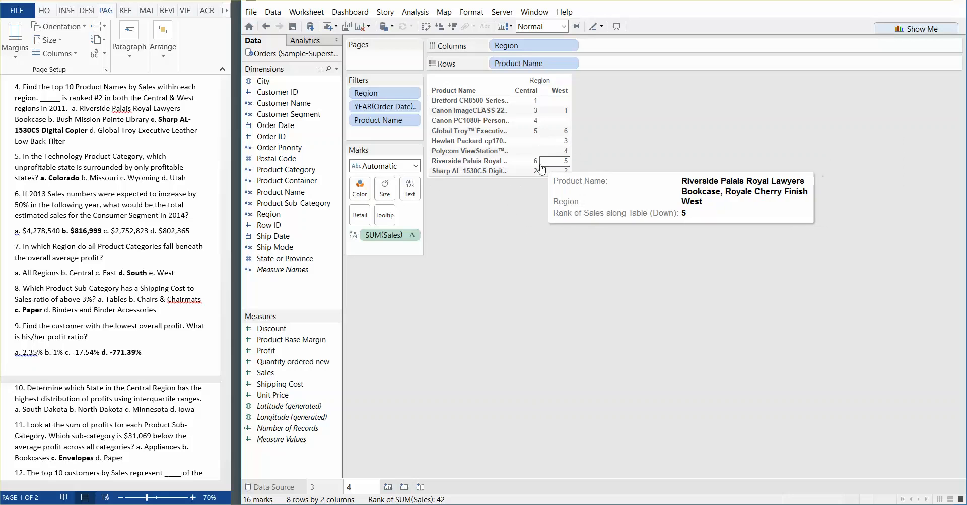
{"action": "mouse_move", "coordinate": [555, 174]}
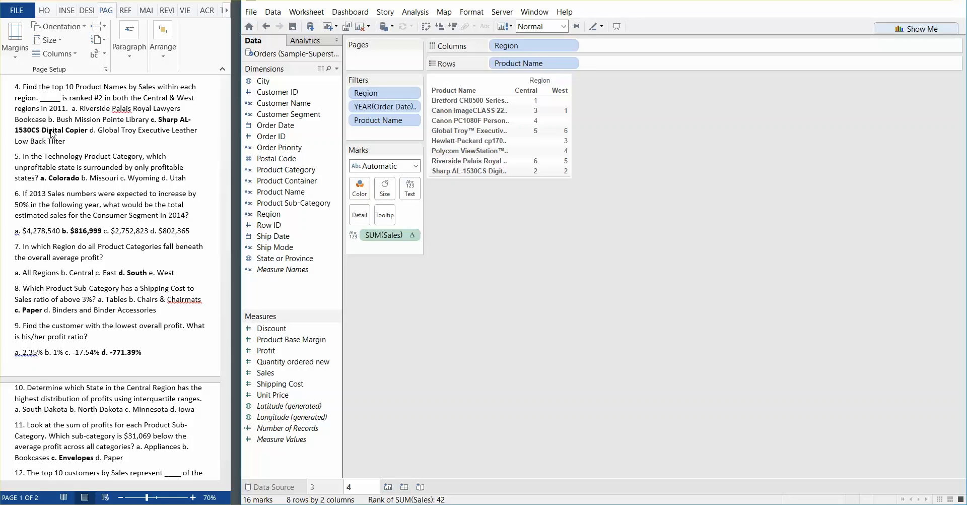
Add a new worksheet named 5 for the fifth question
{"action": "left_click", "coordinate": [390, 487]}
{"action": "double_click", "coordinate": [395, 487]}
{"action": "type", "text": "5"}
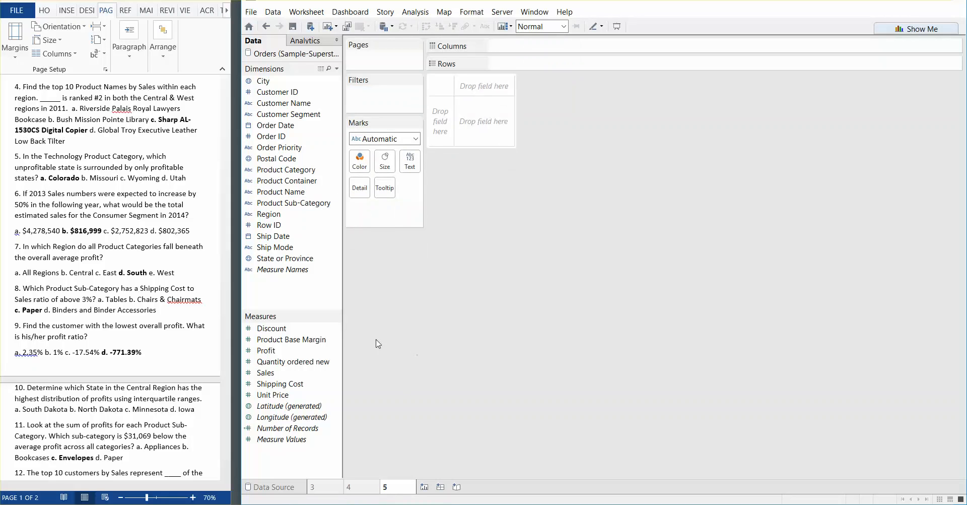
{"action": "left_click", "coordinate": [148, 185]}
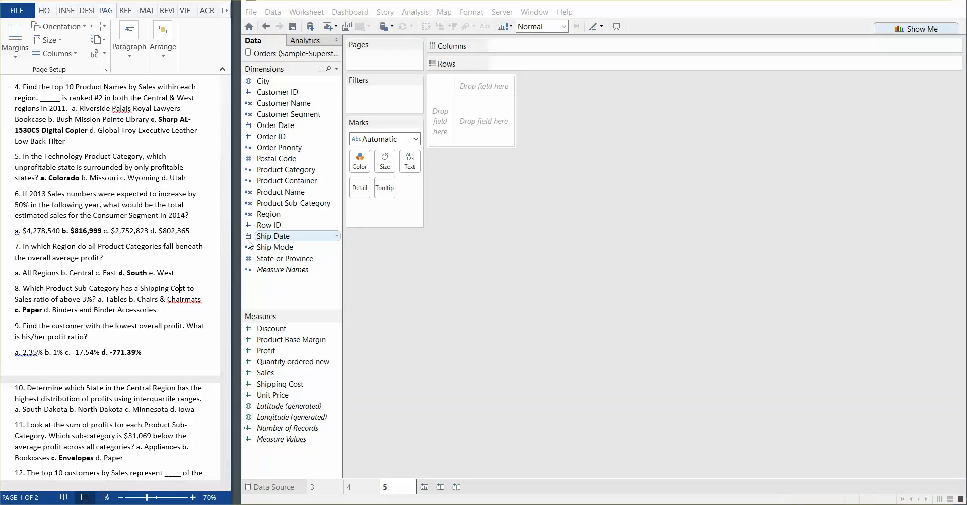
Map State or Province and display it as a filled map
{"action": "double_click", "coordinate": [275, 258]}
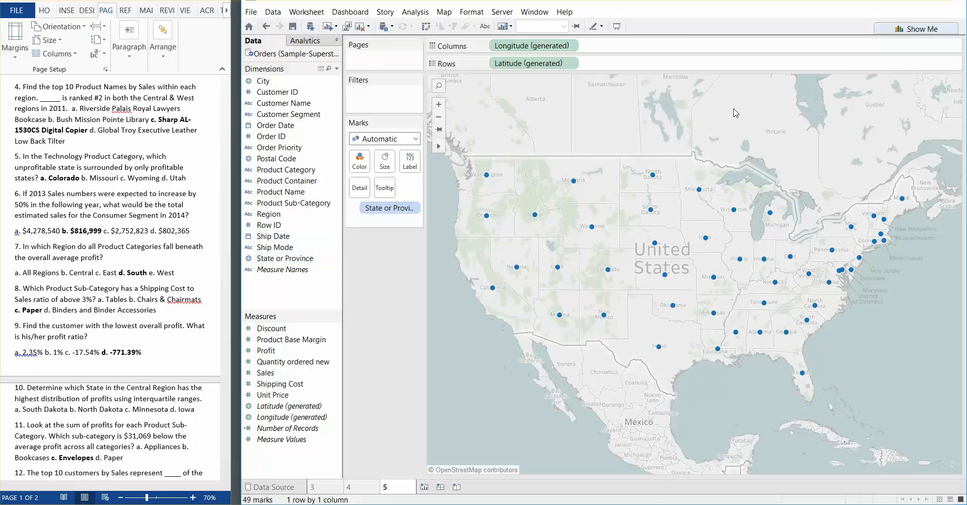
{"action": "left_click", "coordinate": [894, 29]}
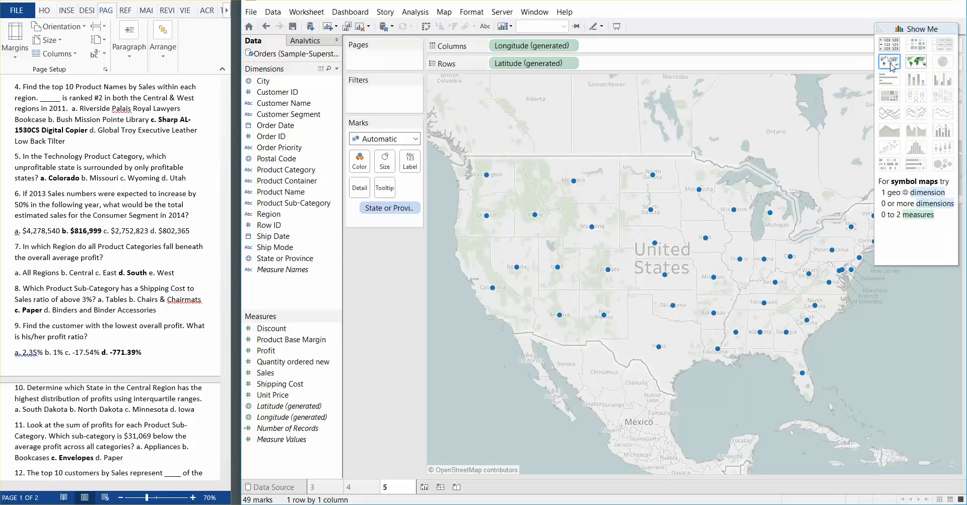
{"action": "left_click", "coordinate": [916, 62]}
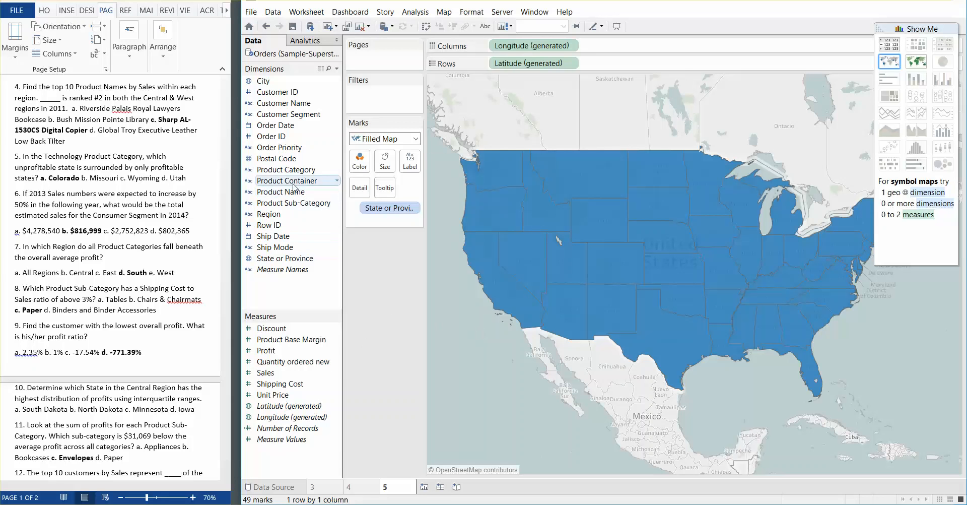
Filter the map by Product Category, keeping only Technology
{"action": "left_click_drag", "start_coordinate": [286, 169], "coordinate": [380, 98]}
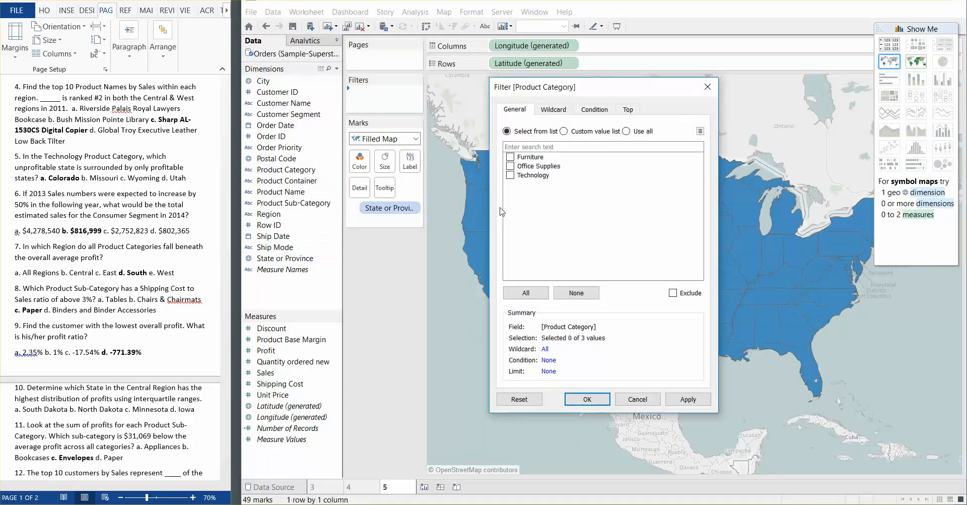
{"action": "left_click", "coordinate": [511, 175]}
{"action": "left_click", "coordinate": [688, 399]}
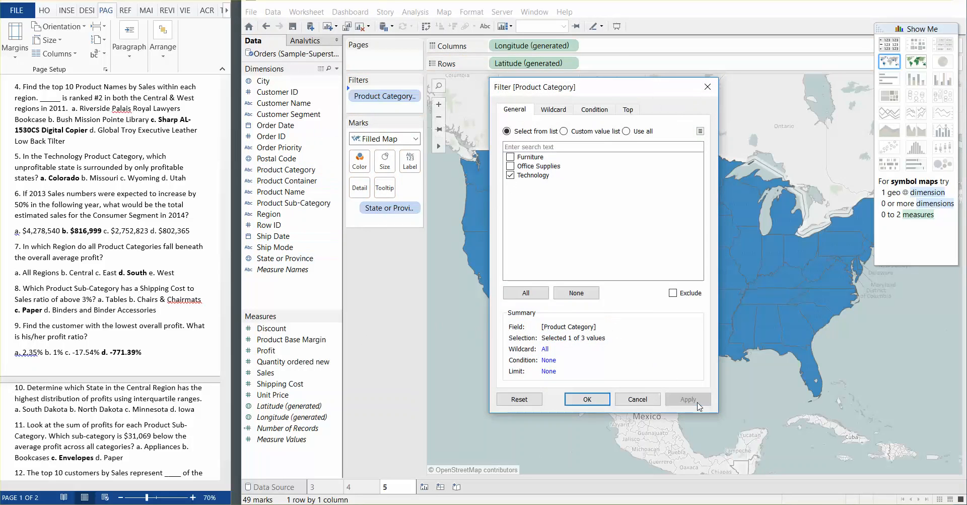
{"action": "left_click", "coordinate": [589, 403]}
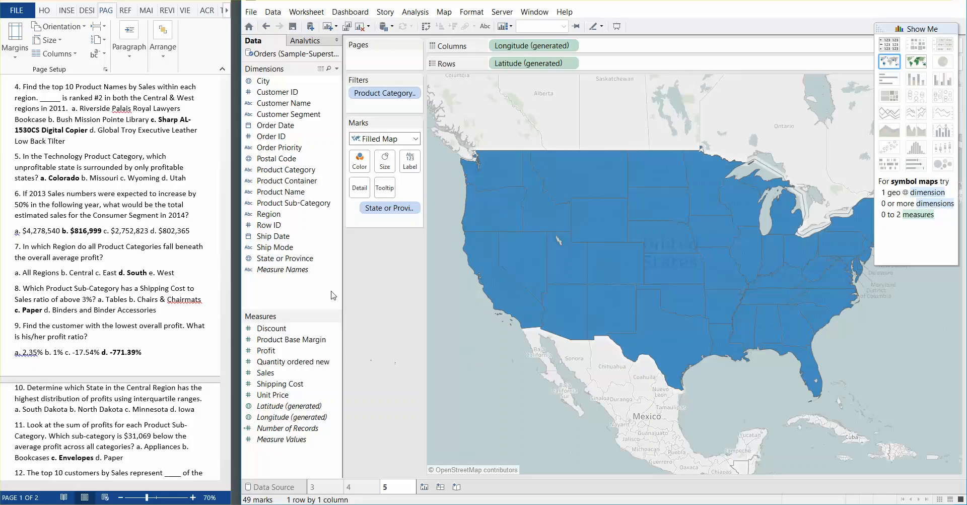
Color the states on the map by Profit and label them with Profit and State or Province
{"action": "left_click_drag", "start_coordinate": [266, 350], "coordinate": [359, 162]}
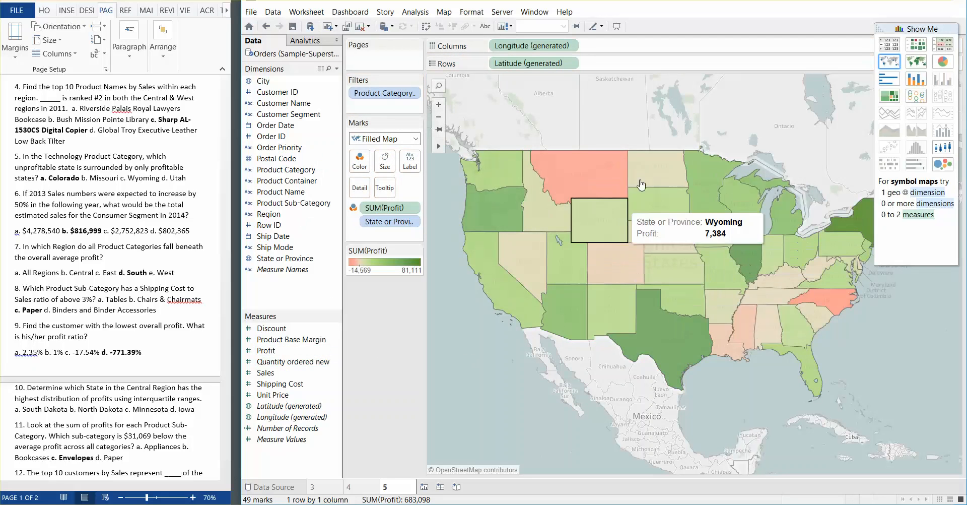
{"action": "left_click", "coordinate": [899, 29]}
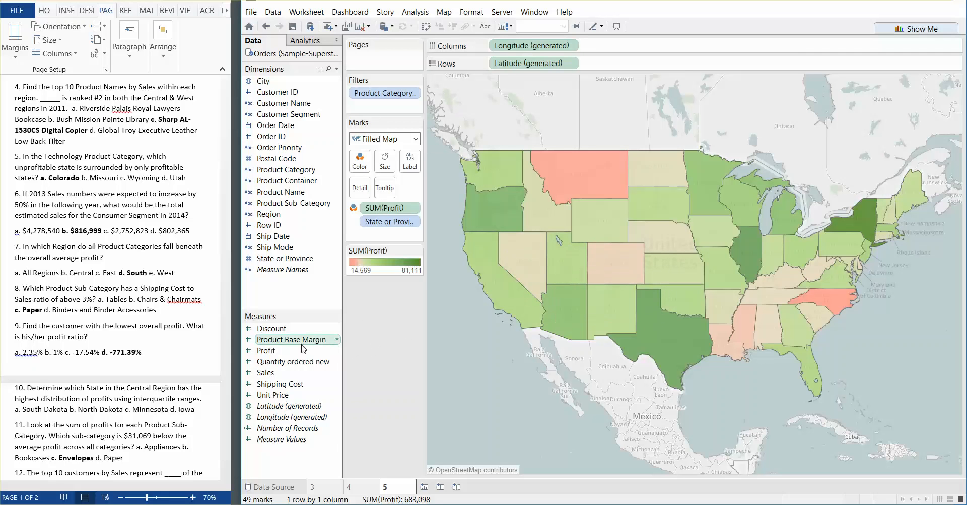
{"action": "left_click_drag", "start_coordinate": [303, 350], "coordinate": [410, 161]}
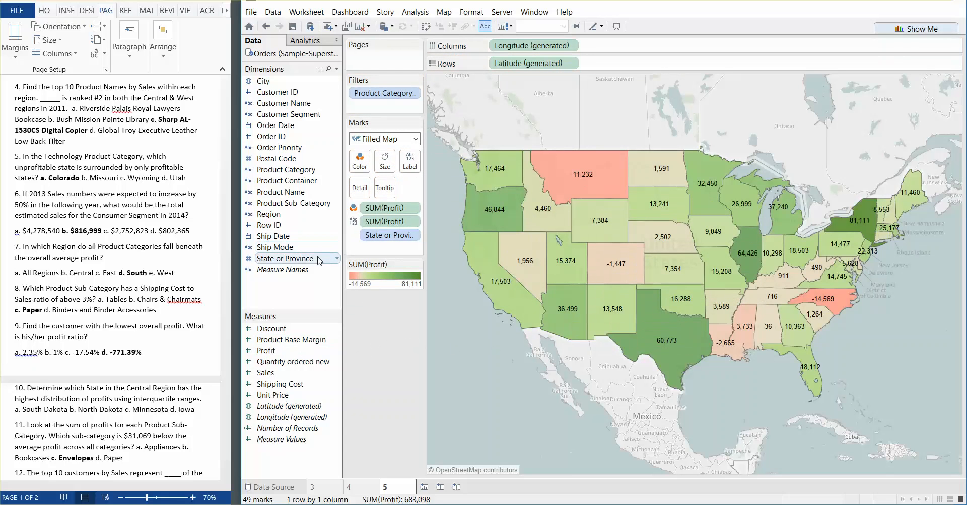
{"action": "left_click_drag", "start_coordinate": [318, 258], "coordinate": [411, 163]}
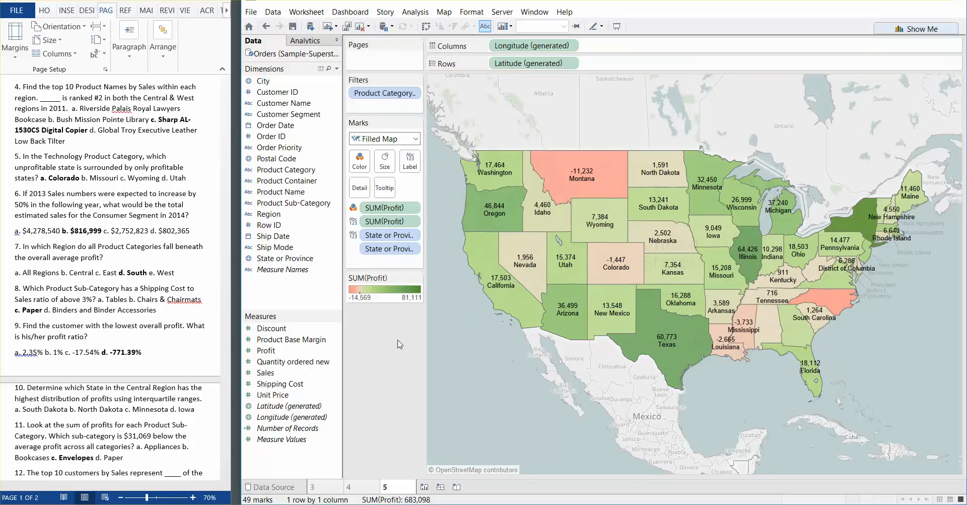
Change the map's Profit coloring to stepped color with 2 steps, centered at 0, and apply it
{"action": "double_click", "coordinate": [381, 290]}
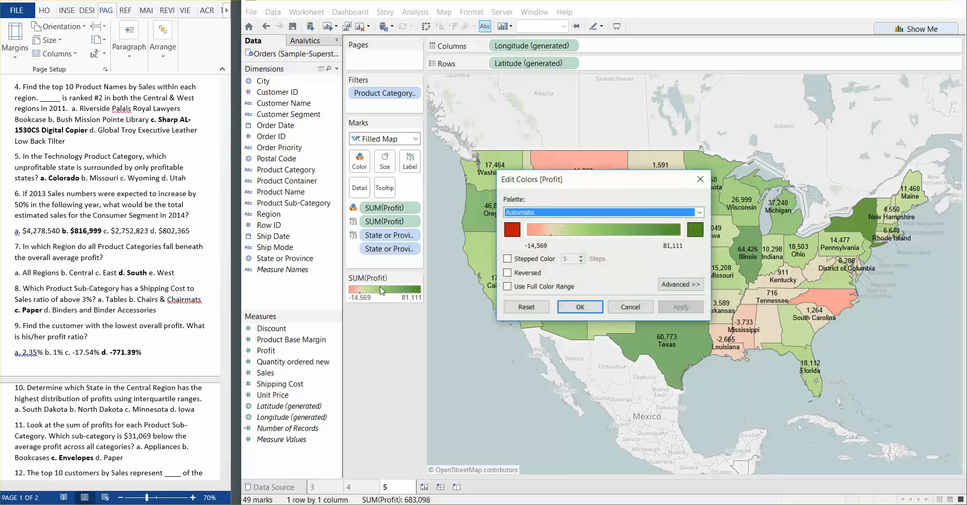
{"action": "left_click", "coordinate": [508, 259]}
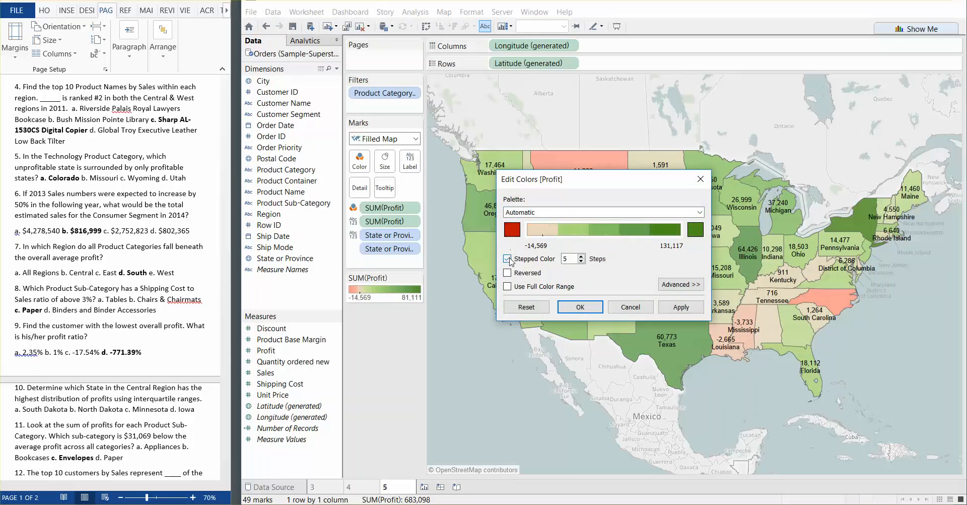
{"action": "left_click", "coordinate": [582, 261]}
{"action": "left_click", "coordinate": [581, 260]}
{"action": "left_click", "coordinate": [581, 261]}
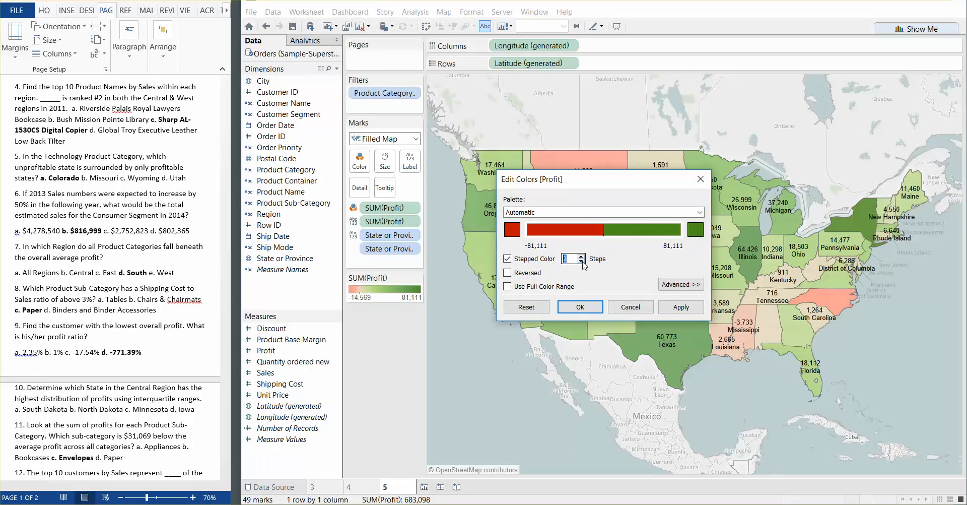
{"action": "left_click", "coordinate": [681, 284]}
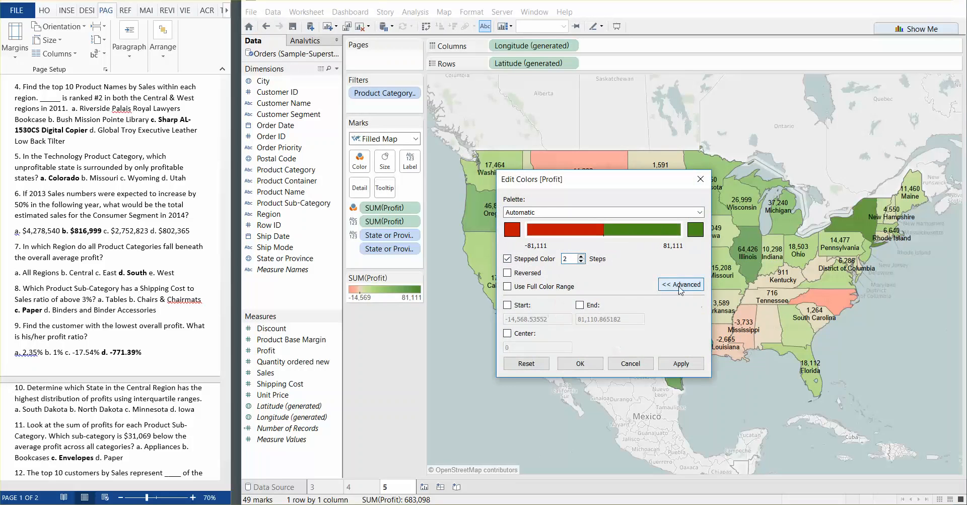
{"action": "left_click", "coordinate": [507, 334]}
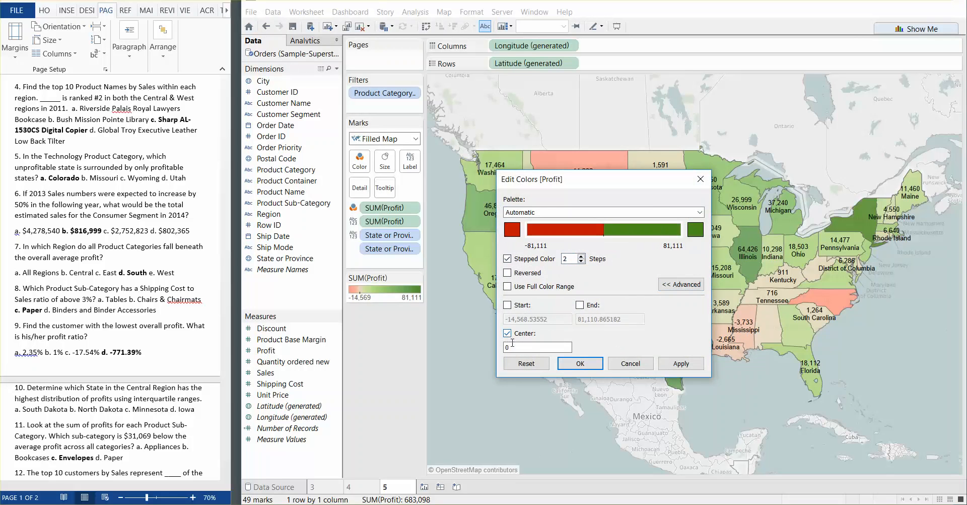
{"action": "left_click", "coordinate": [680, 365]}
{"action": "left_click", "coordinate": [585, 364]}
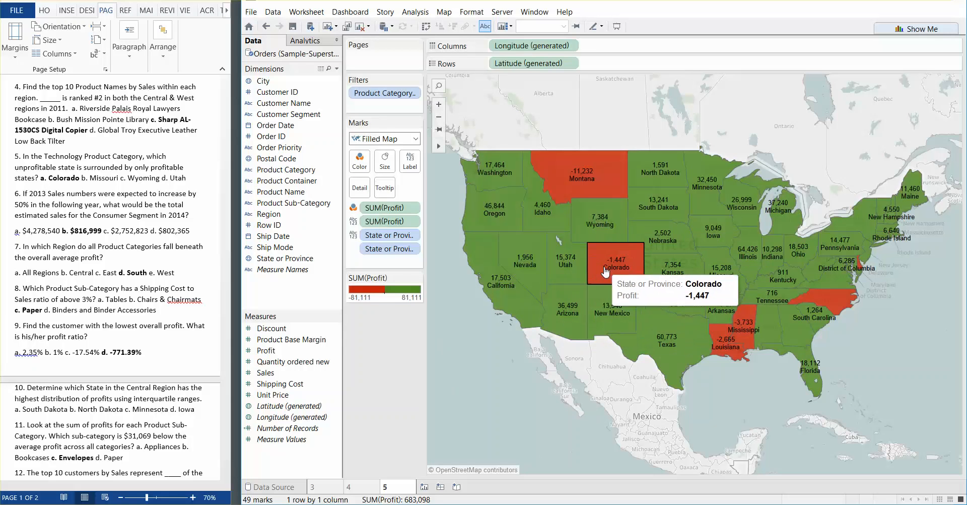
{"action": "left_click", "coordinate": [58, 178]}
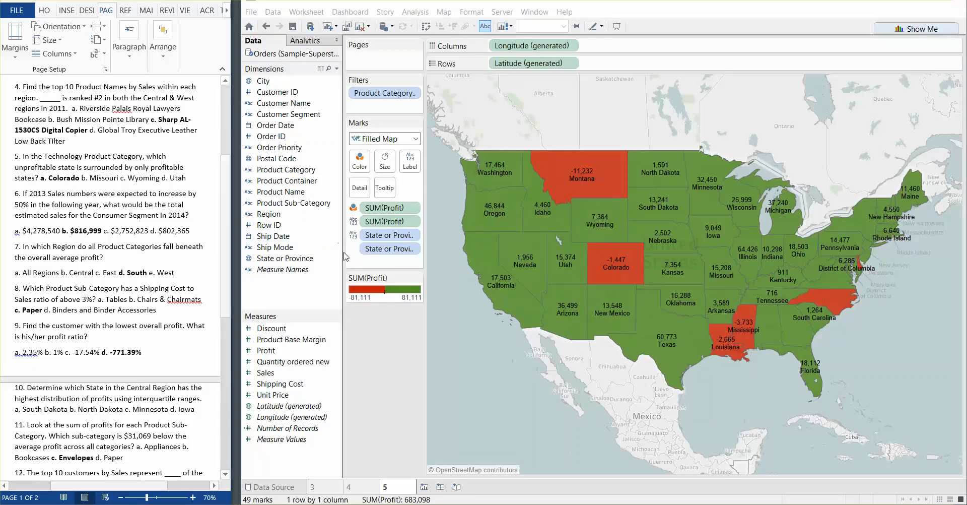